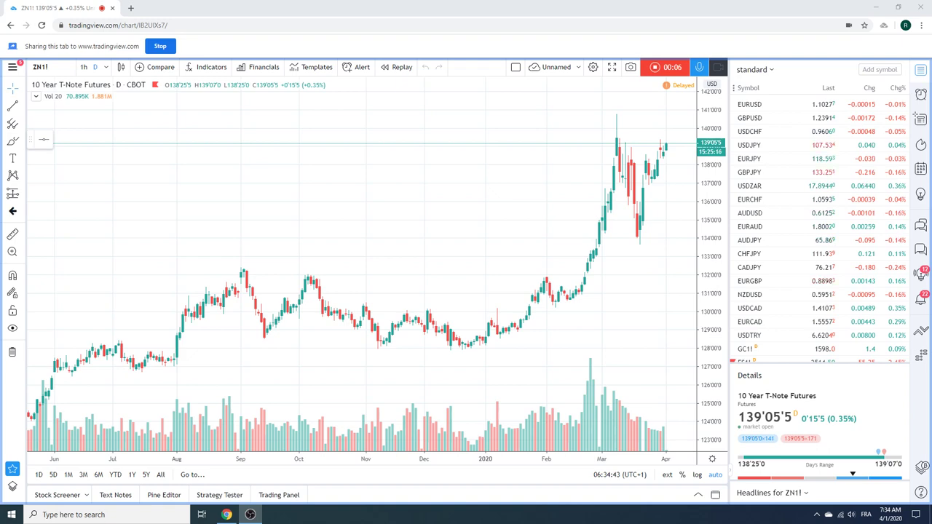
# Load the daily EURUSD chart, zoomed in to span December through early April.
pyautogui.click(757, 105)
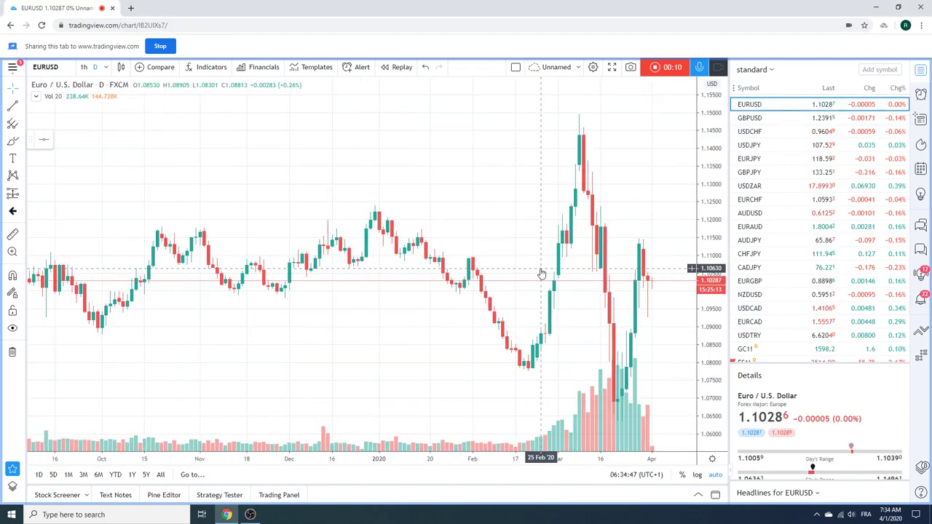
pyautogui.scroll(3, 541, 273)
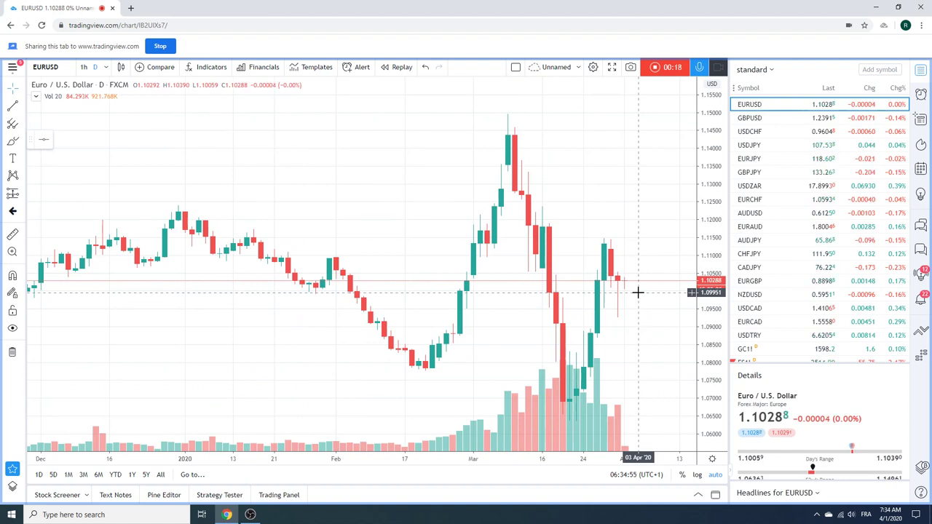
pyautogui.scroll(-2, 734, 279)
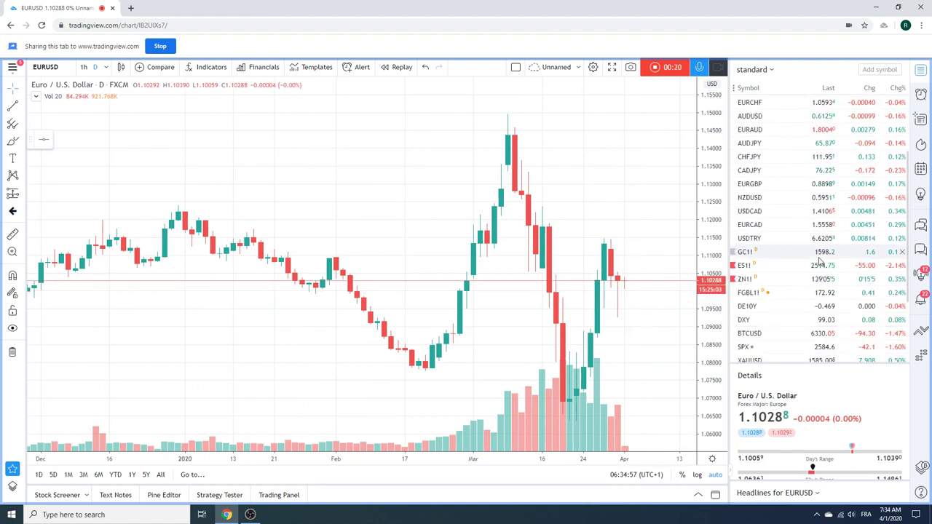
# Load the daily ES1! S&P 500 E-mini Futures chart from the watchlist.
pyautogui.click(756, 268)
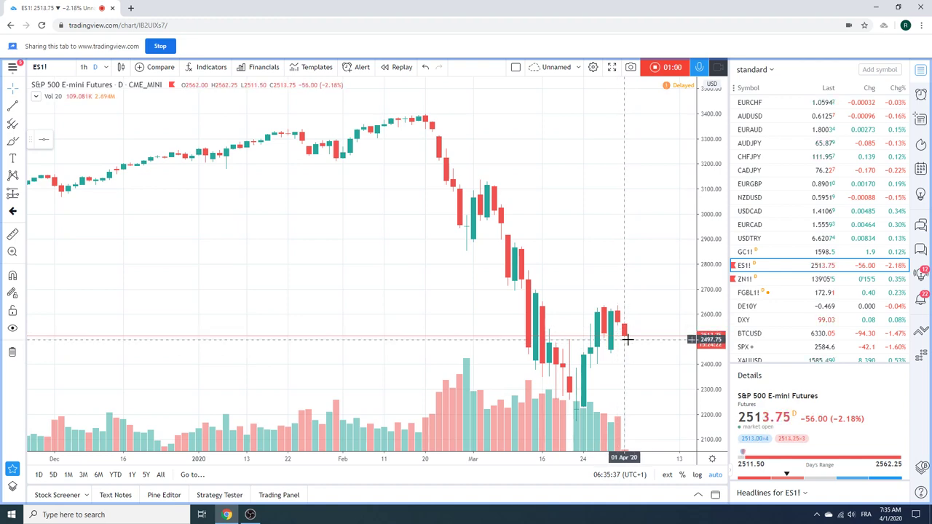
# Put the S&P 500 E-mini Futures chart on 1-hour candles and adjust the zoom.
pyautogui.click(83, 67)
pyautogui.scroll(2, 444, 240)
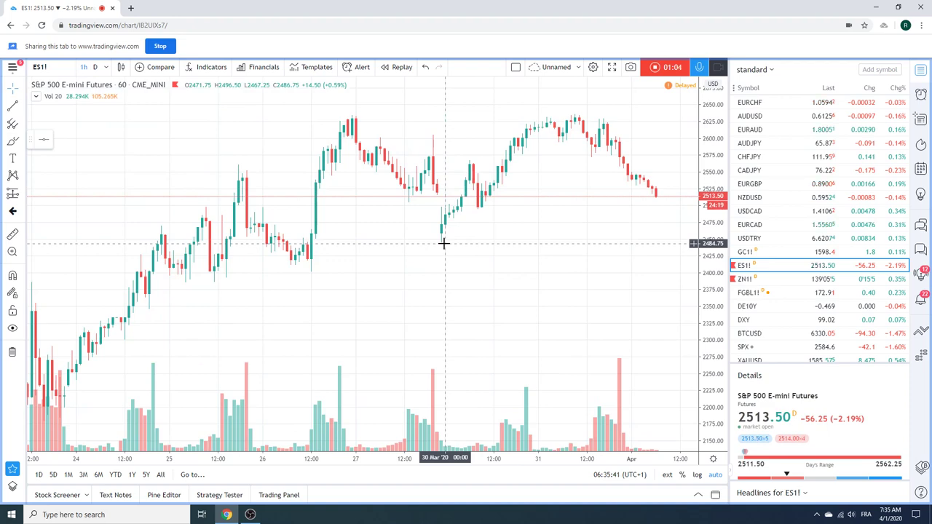
pyautogui.scroll(-1, 512, 231)
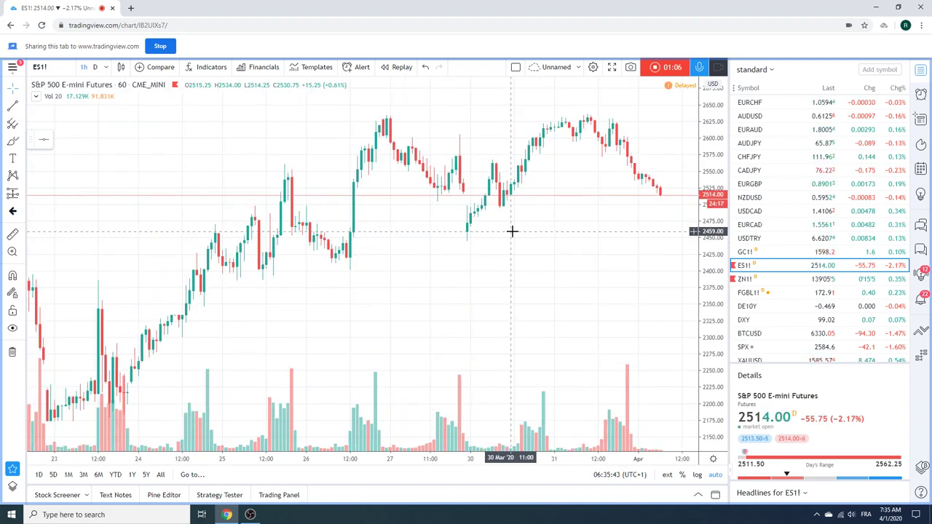
# Switch the hourly chart to the USDCHF pair from the watchlist.
pyautogui.scroll(2, 514, 240)
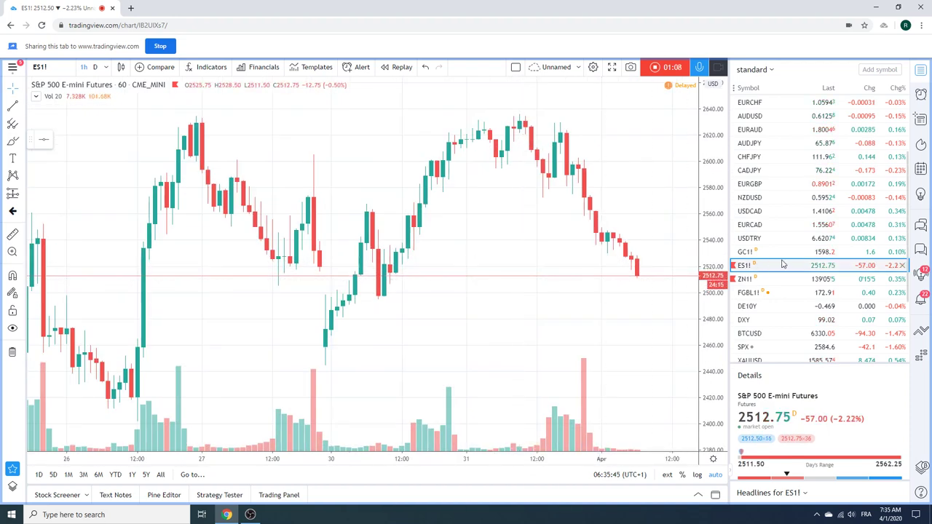
pyautogui.scroll(3, 772, 233)
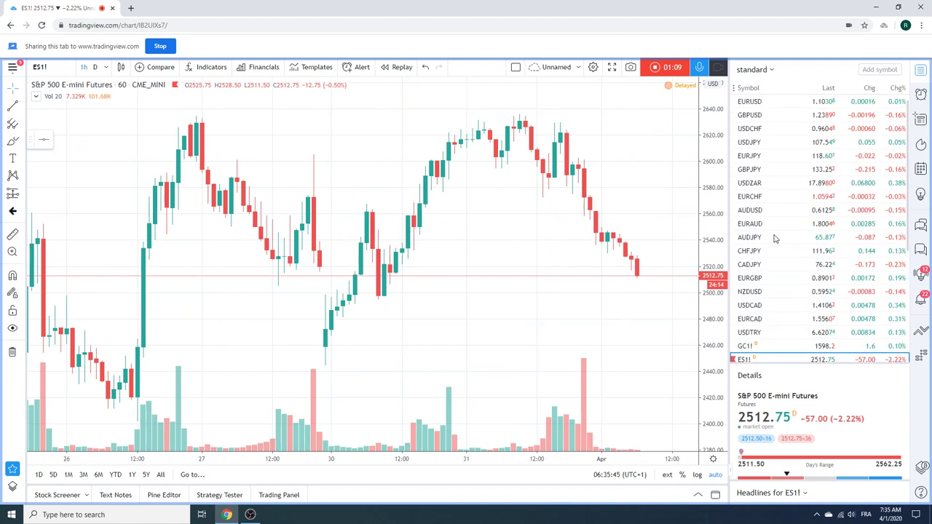
pyautogui.click(756, 133)
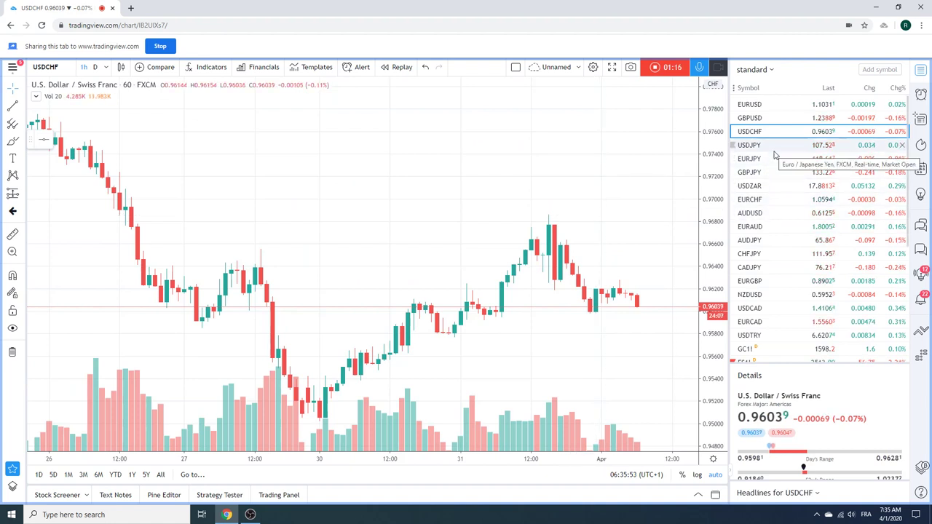
# Load the hourly EURUSD chart, zoomed out to show from 23 March onward.
pyautogui.click(756, 105)
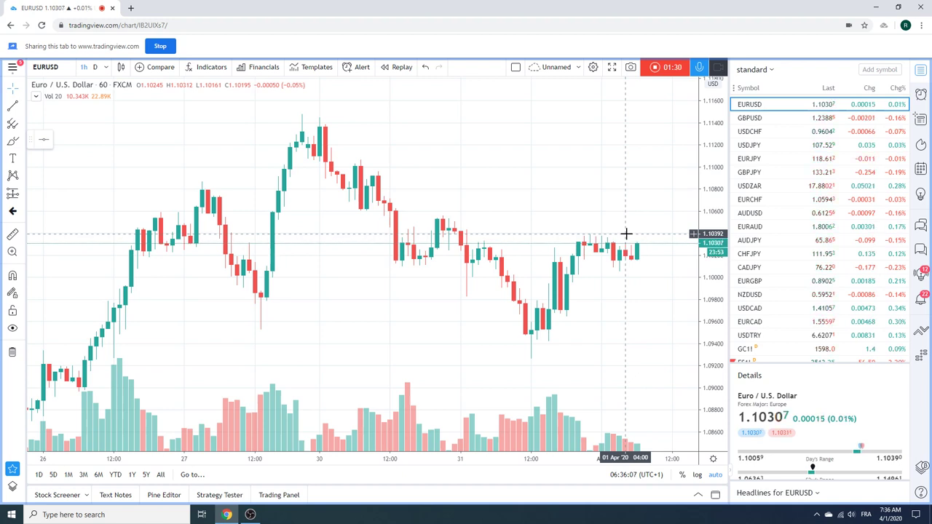
pyautogui.scroll(-2, 539, 171)
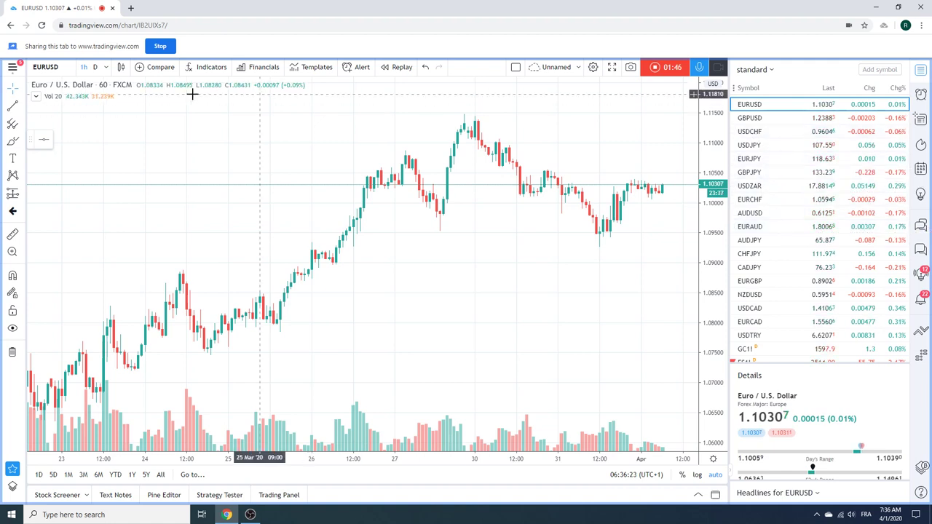
# Load the hourly USDNOK chart via symbol search, zoomed to early March through April.
pyautogui.click(60, 67)
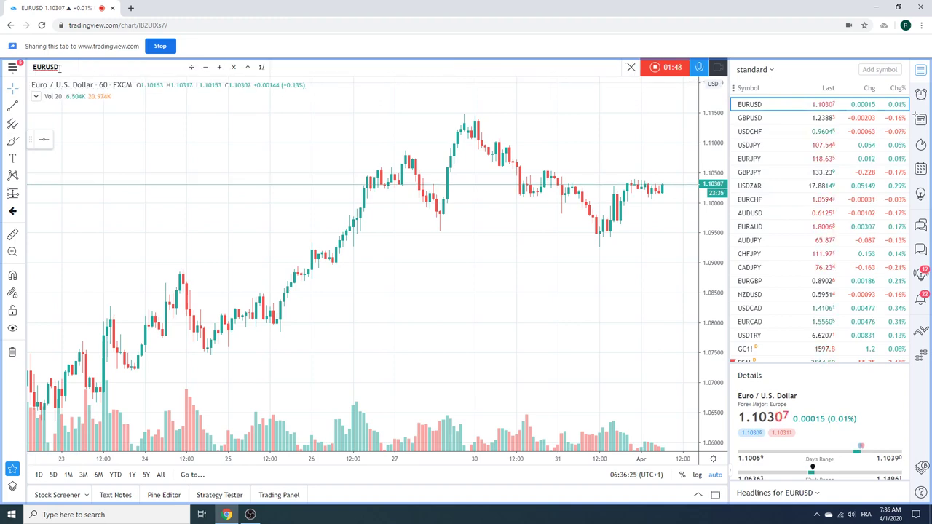
pyautogui.write('USDNO')
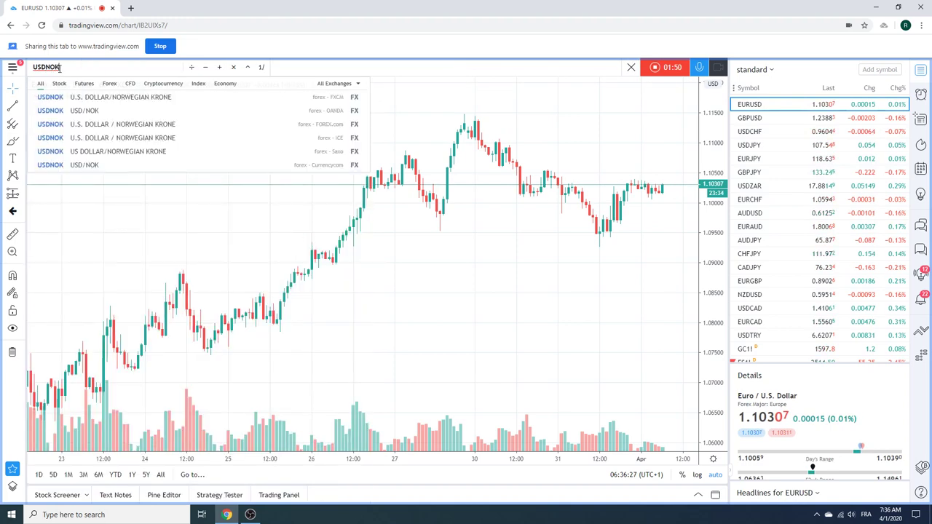
pyautogui.write('K')
pyautogui.press('Return')
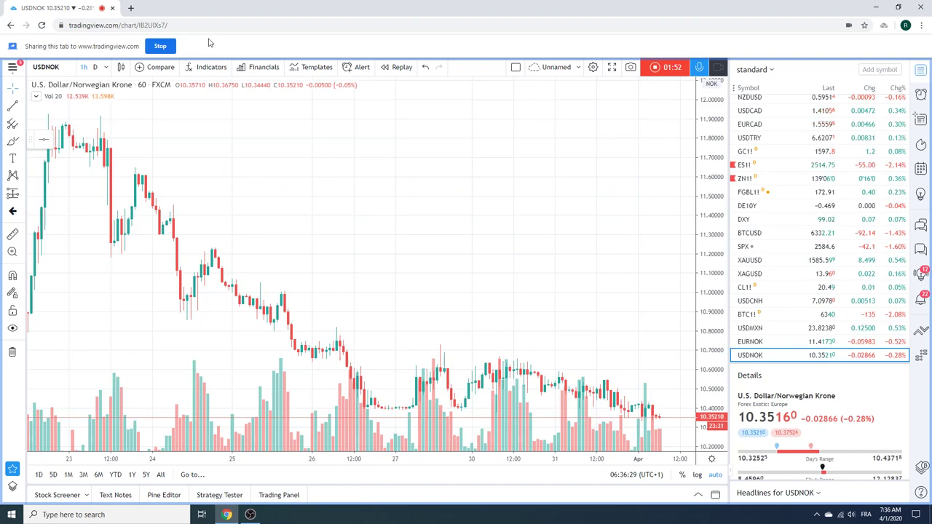
pyautogui.scroll(-5, 516, 250)
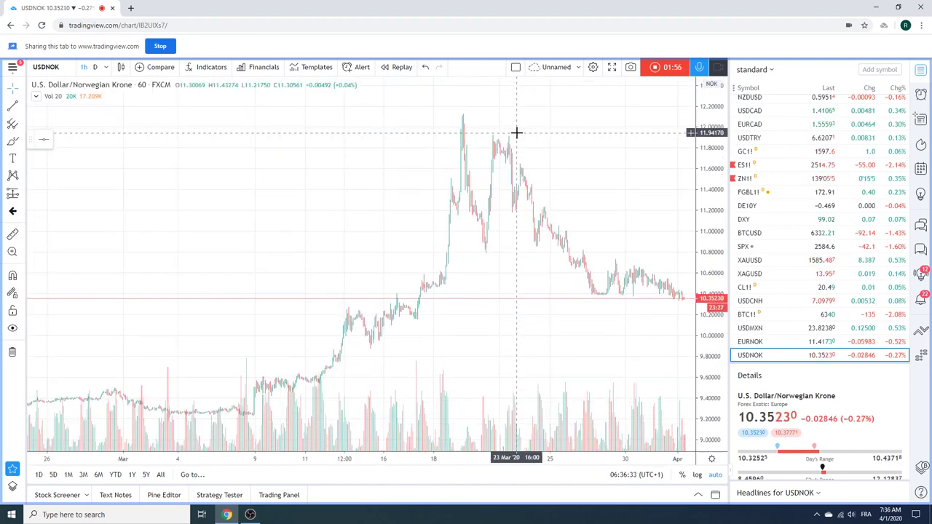
pyautogui.scroll(3, 541, 194)
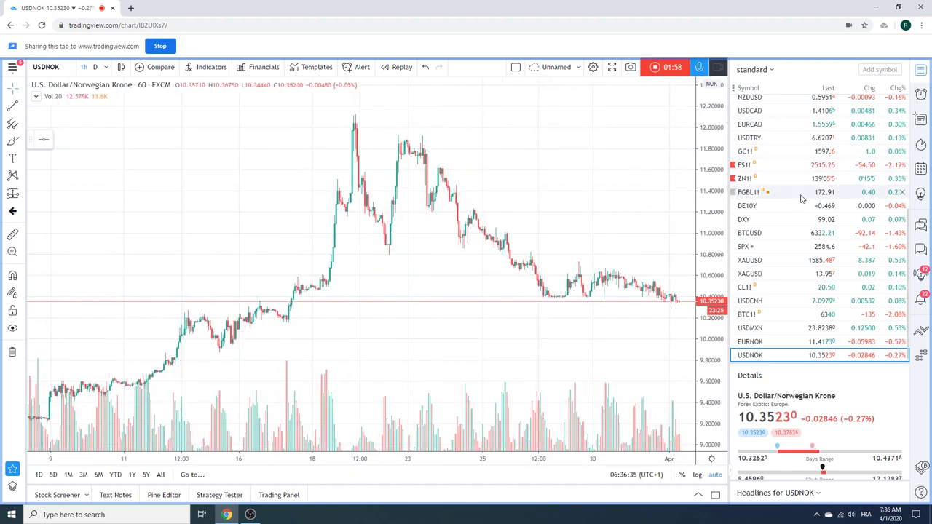
pyautogui.scroll(5, 801, 198)
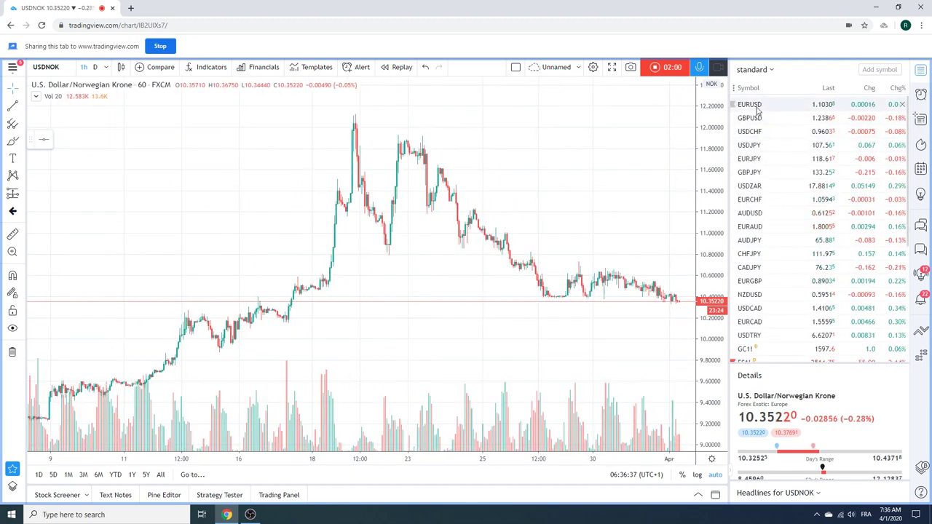
# Return to the hourly EURUSD chart, covering about 10 March to early April.
pyautogui.click(754, 105)
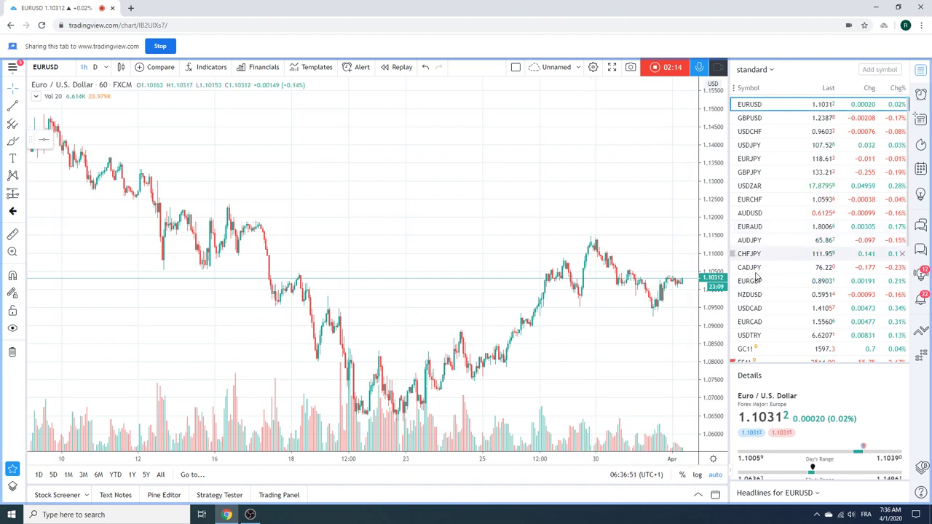
# View USDCAD on daily candles, then load the daily Gold Futures (GC1!) chart.
pyautogui.click(760, 311)
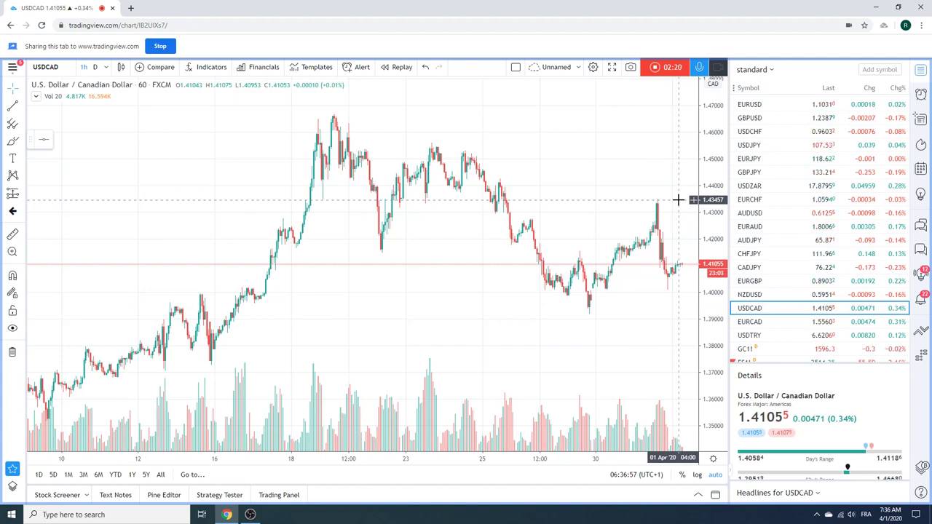
pyautogui.scroll(3, 354, 190)
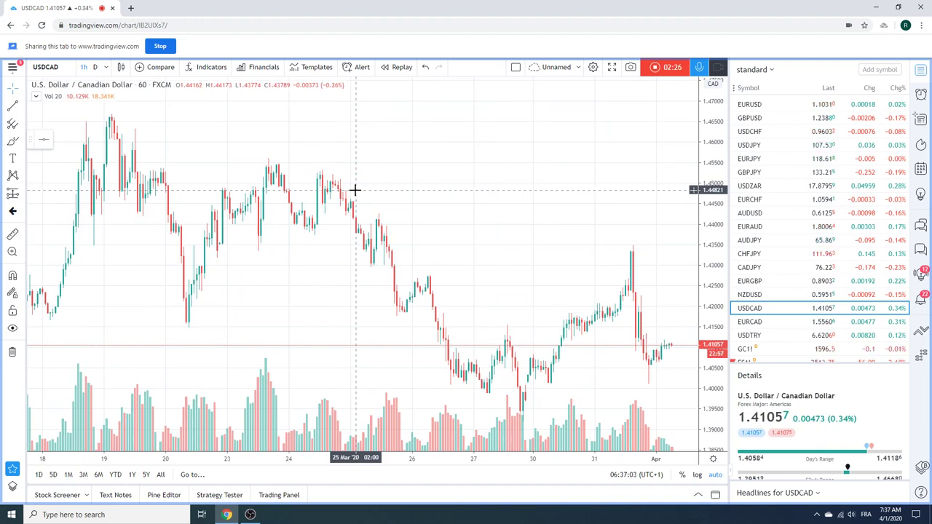
pyautogui.scroll(-3, 355, 190)
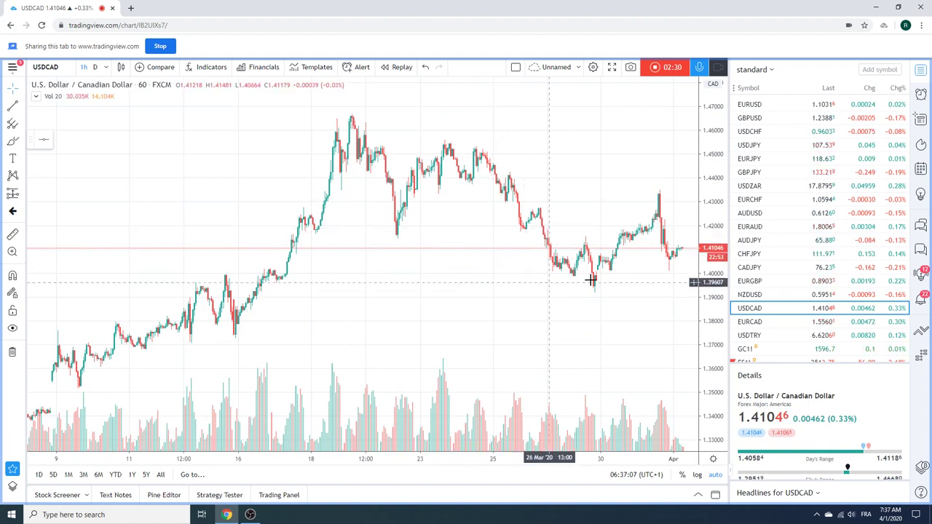
pyautogui.scroll(-1, 813, 267)
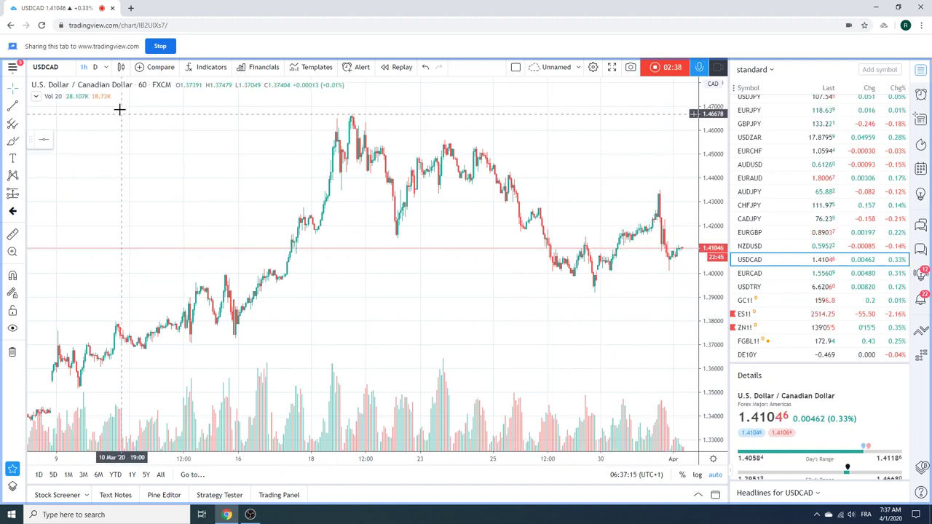
pyautogui.click(94, 67)
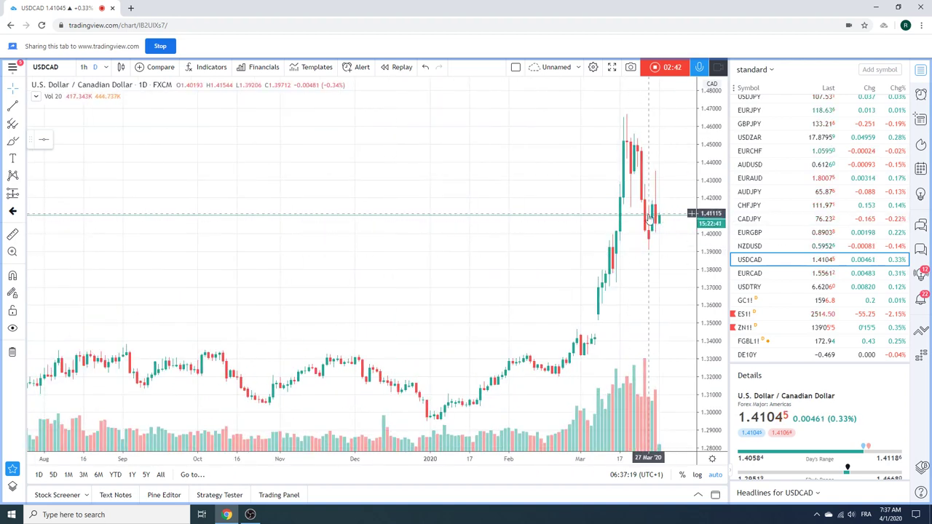
pyautogui.click(747, 300)
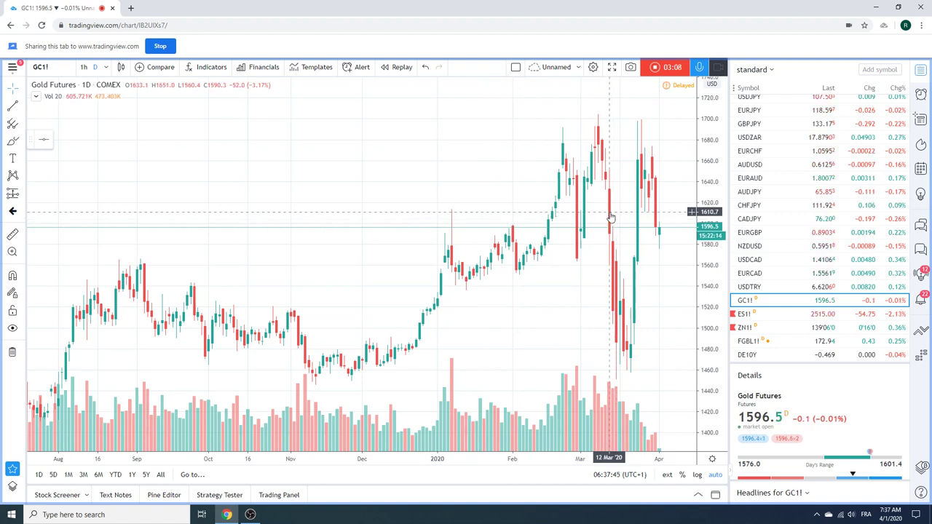
# Switch Gold Futures (GC1!) to 1-hour candles, covering roughly 23 March to early April.
pyautogui.click(84, 67)
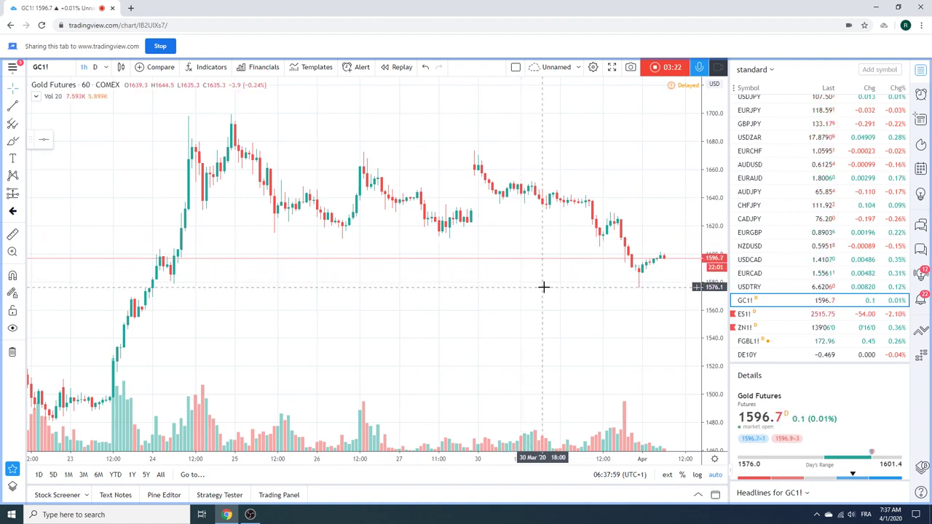
# Load the hourly 10 Year T-Note Futures (ZN1!) chart, zoomed to about 9 March onward.
pyautogui.click(755, 329)
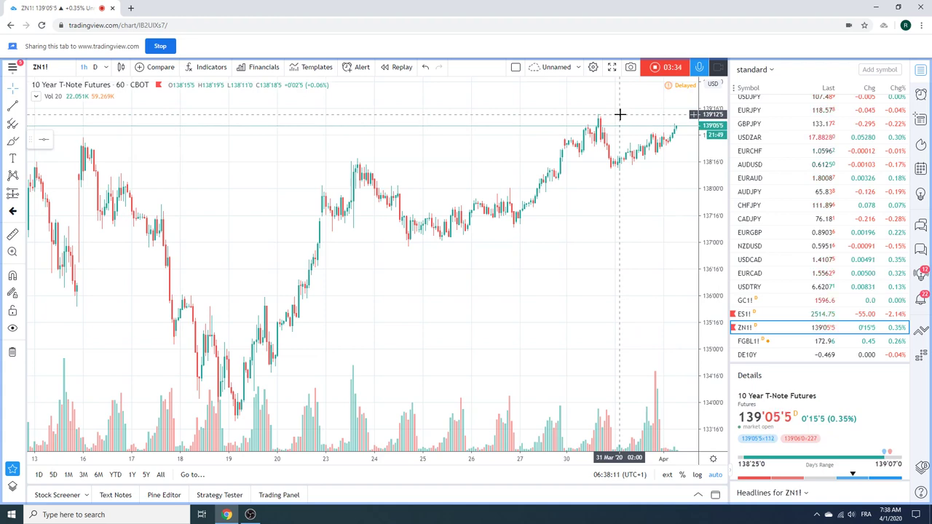
pyautogui.scroll(-3, 620, 114)
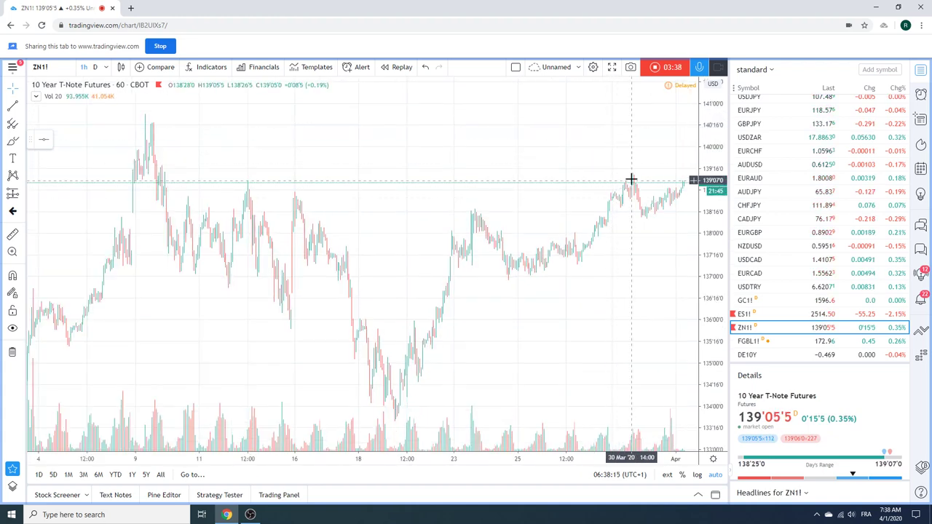
pyautogui.scroll(2, 628, 181)
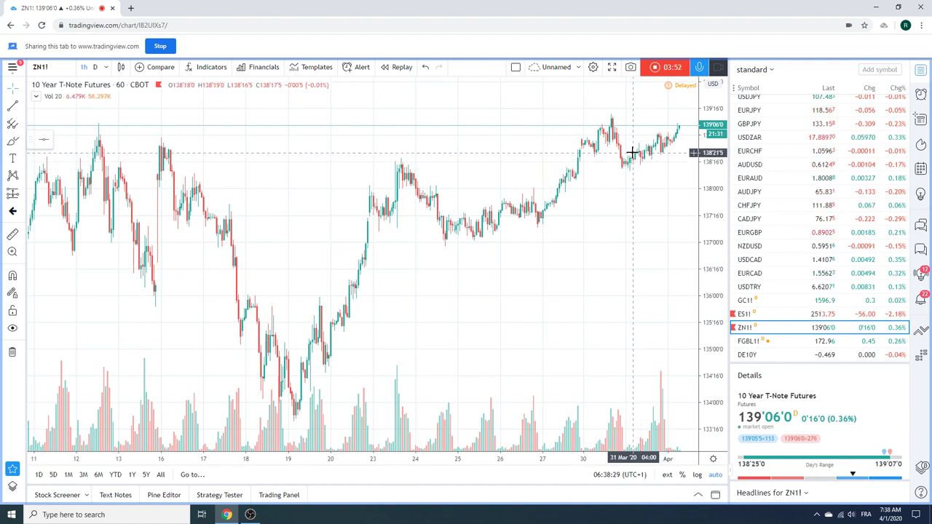
pyautogui.scroll(1, 635, 168)
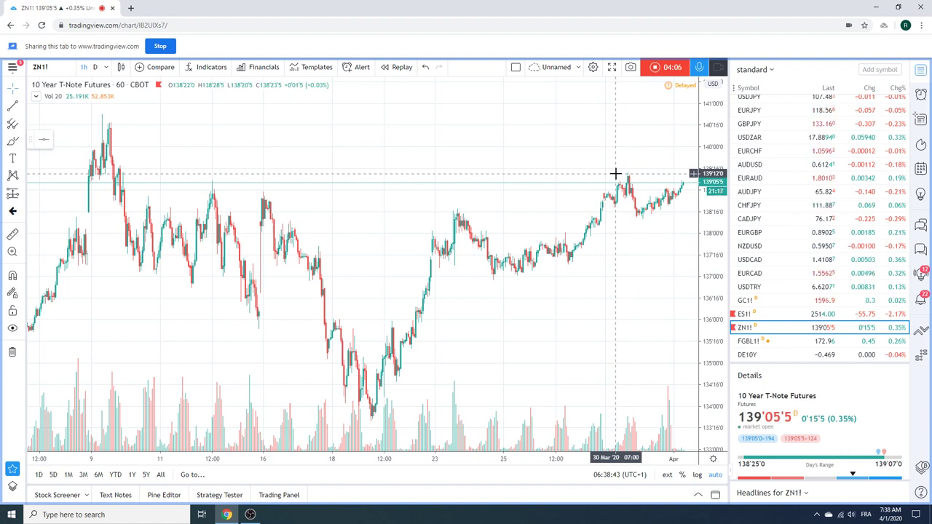
# Load the hourly Euro Bund Futures (FGBL1!) chart and reveal more watchlist symbols.
pyautogui.click(744, 342)
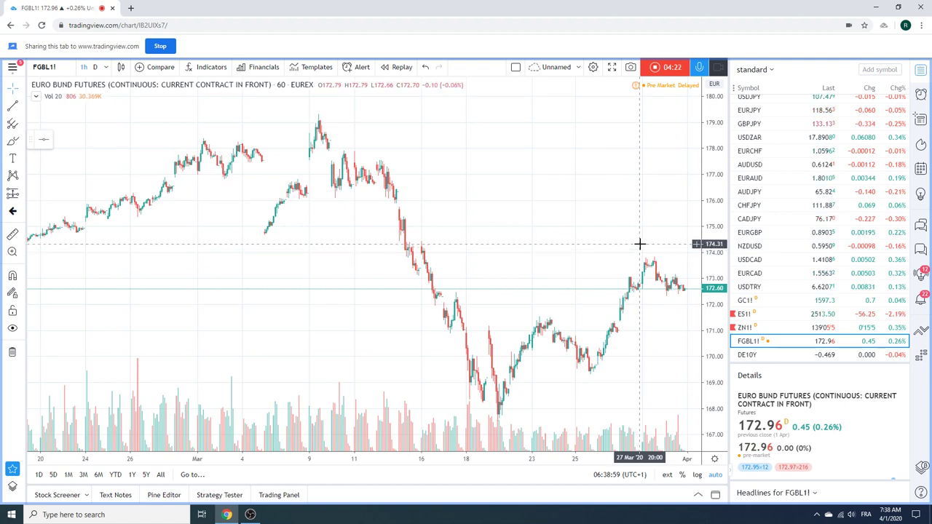
pyautogui.scroll(-3, 781, 241)
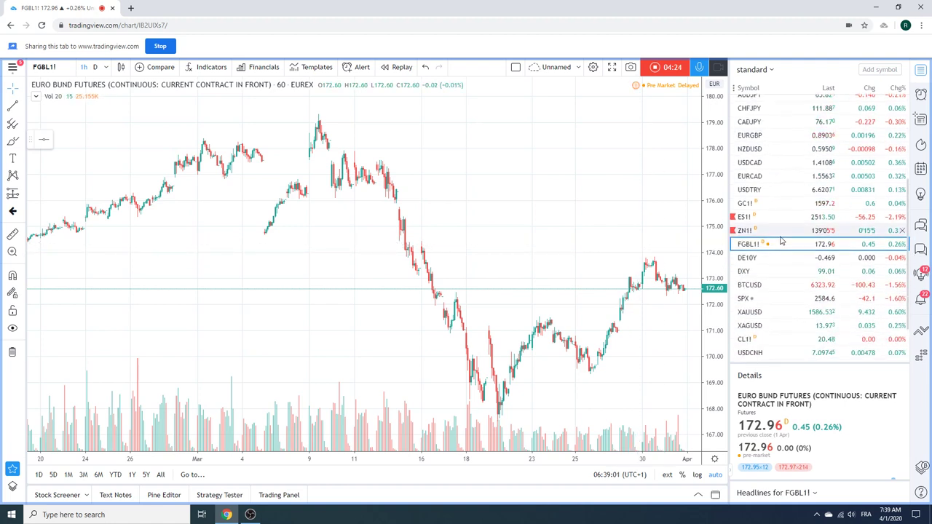
# Switch the hourly chart to CL1! Light Crude Oil Futures on NYMEX, covering roughly 20 March to early April.
pyautogui.click(767, 339)
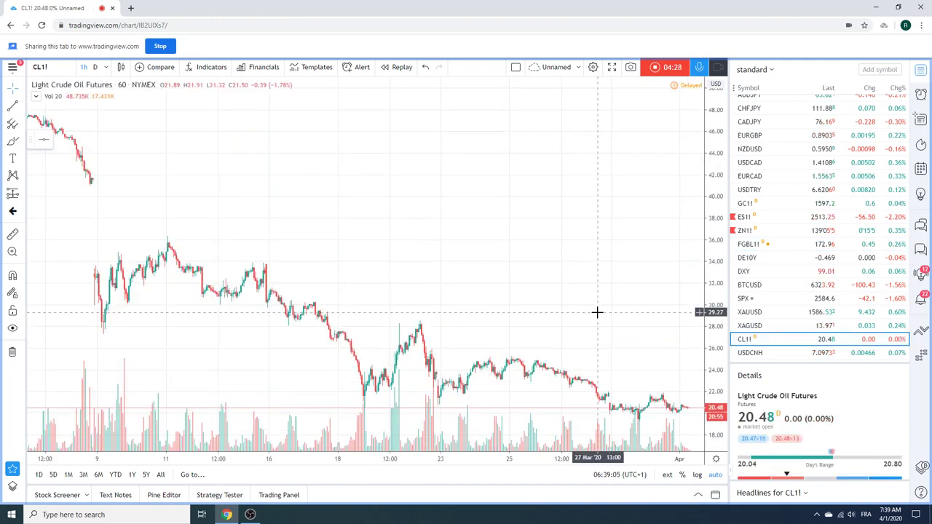
pyautogui.scroll(5, 598, 312)
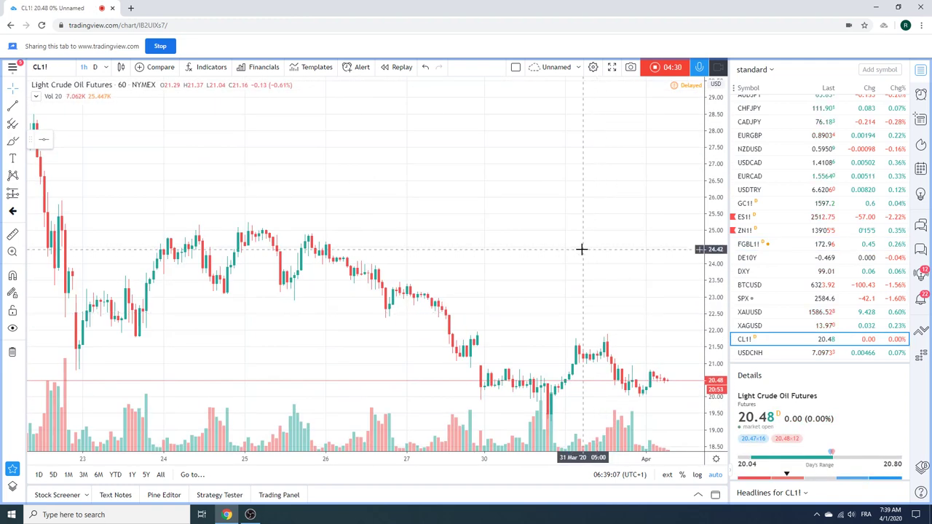
pyautogui.scroll(-2, 582, 250)
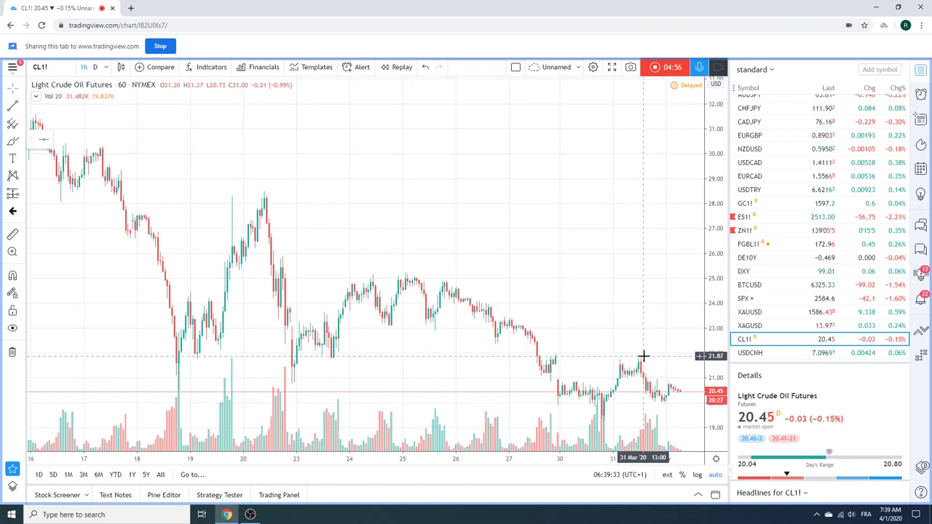
pyautogui.scroll(-3, 539, 313)
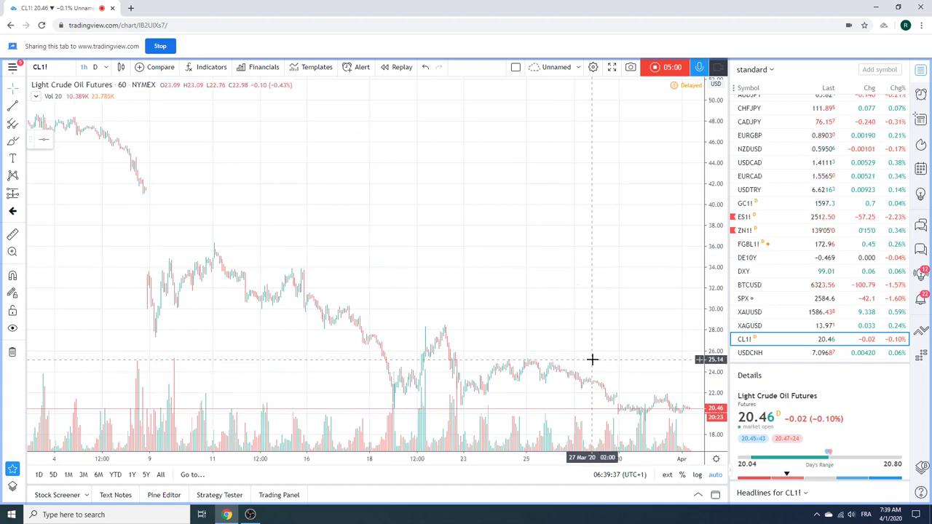
pyautogui.scroll(3, 591, 360)
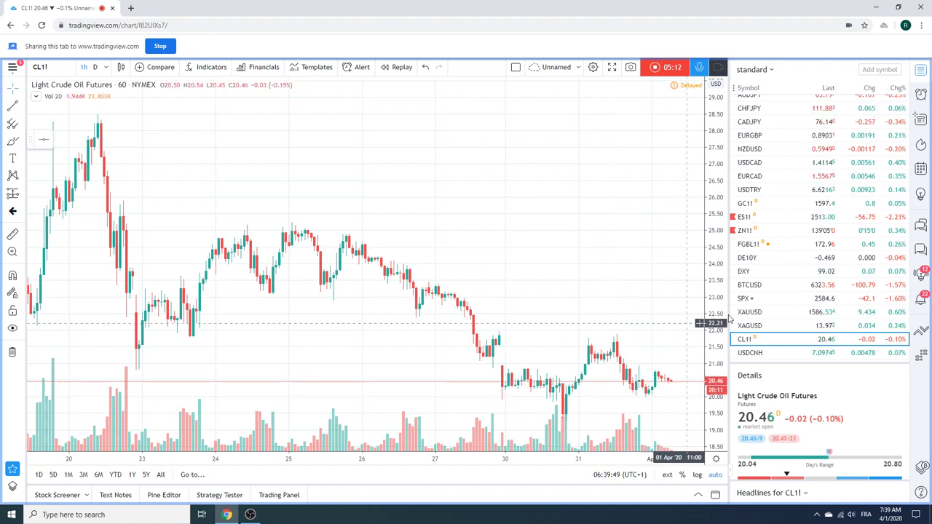
pyautogui.scroll(2, 816, 222)
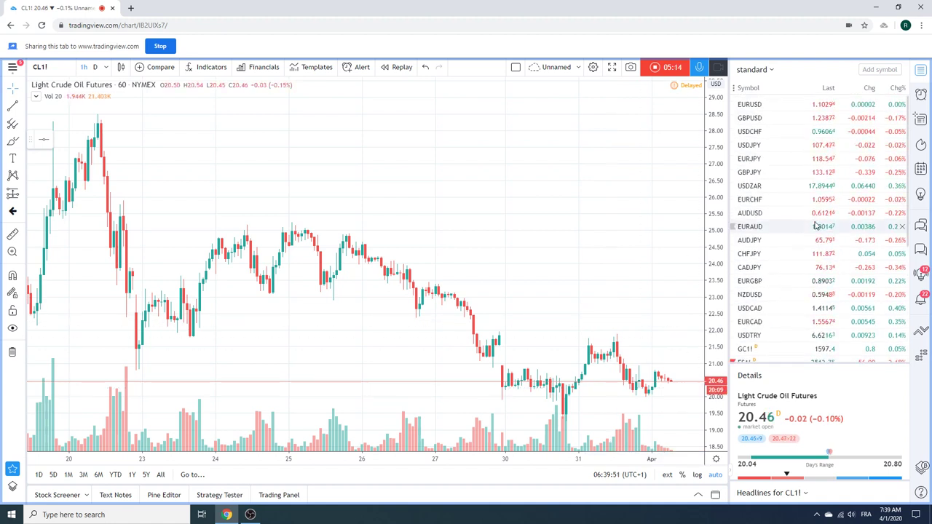